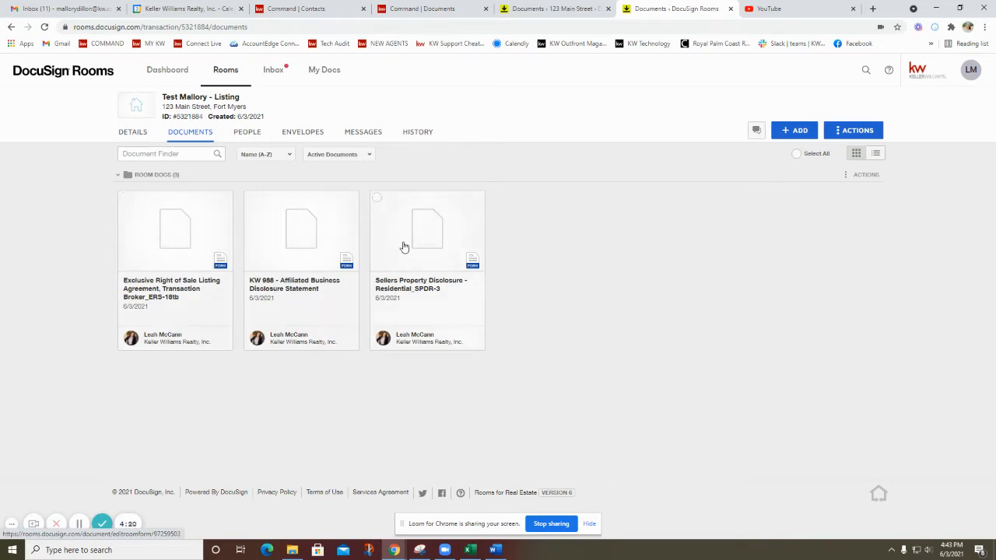
# Create a signing envelope from the Exclusive Right of Sale Listing Agreement and the KW 988 Affiliated Business Disclosure Statement.
pyautogui.click(124, 199)
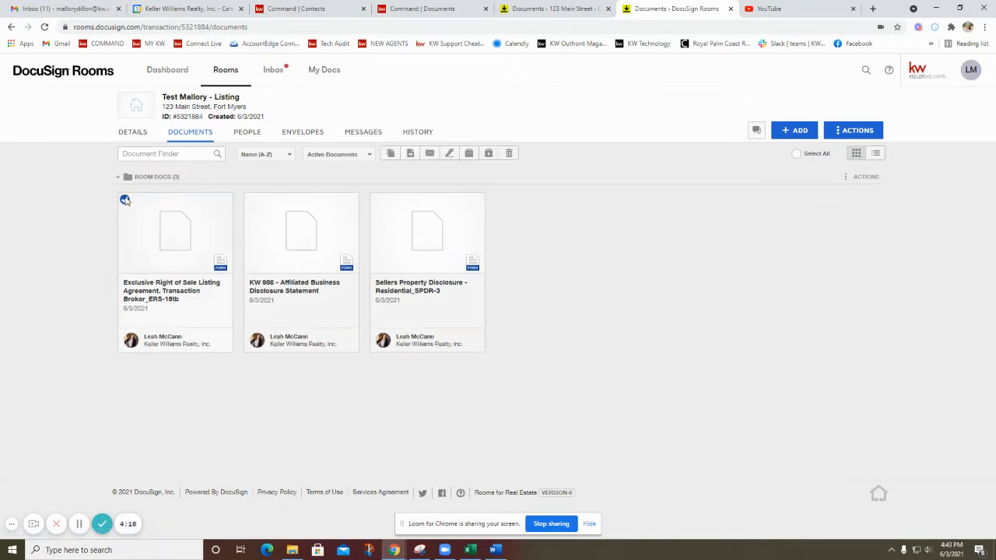
pyautogui.click(250, 200)
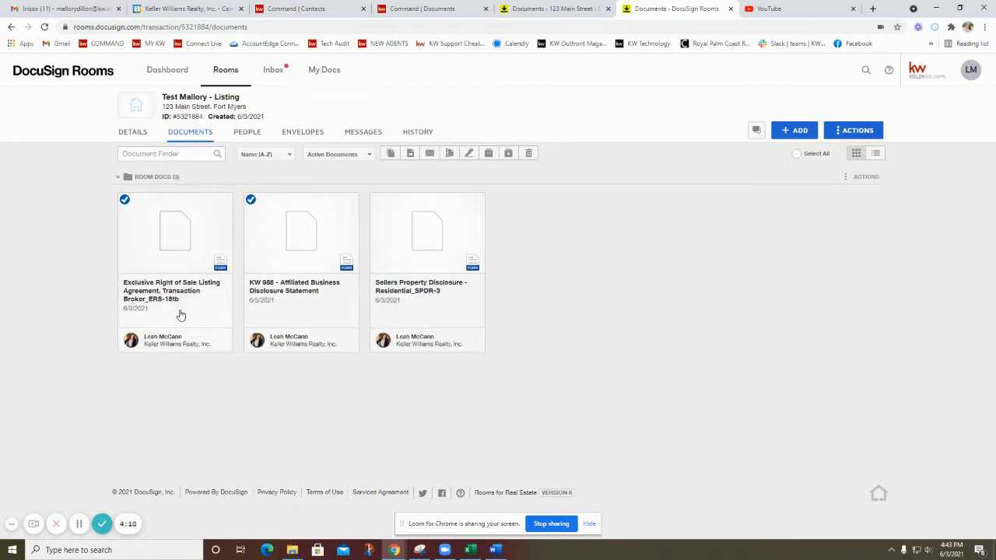
pyautogui.click(469, 154)
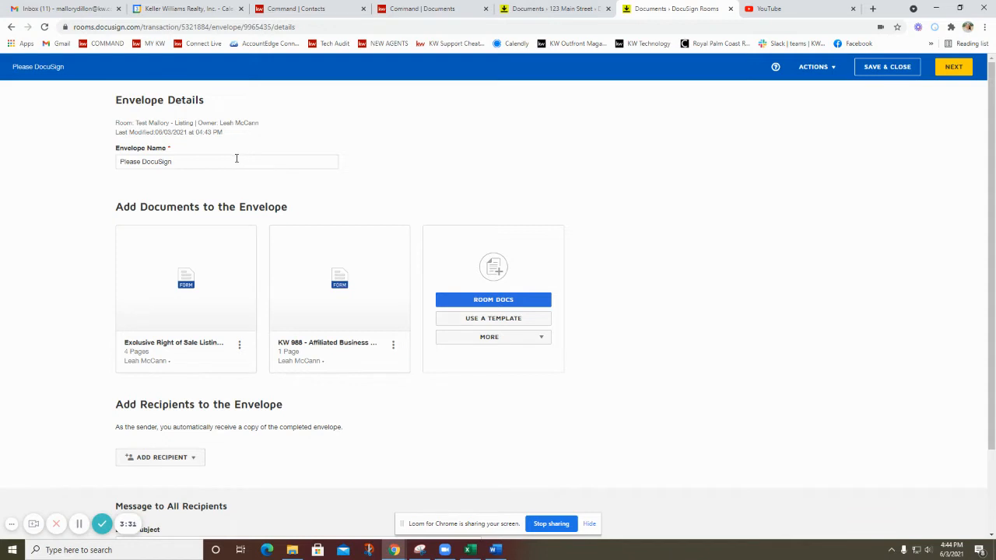
# Rename the envelope as "Listing Agreement and ABD".
pyautogui.click(142, 158)
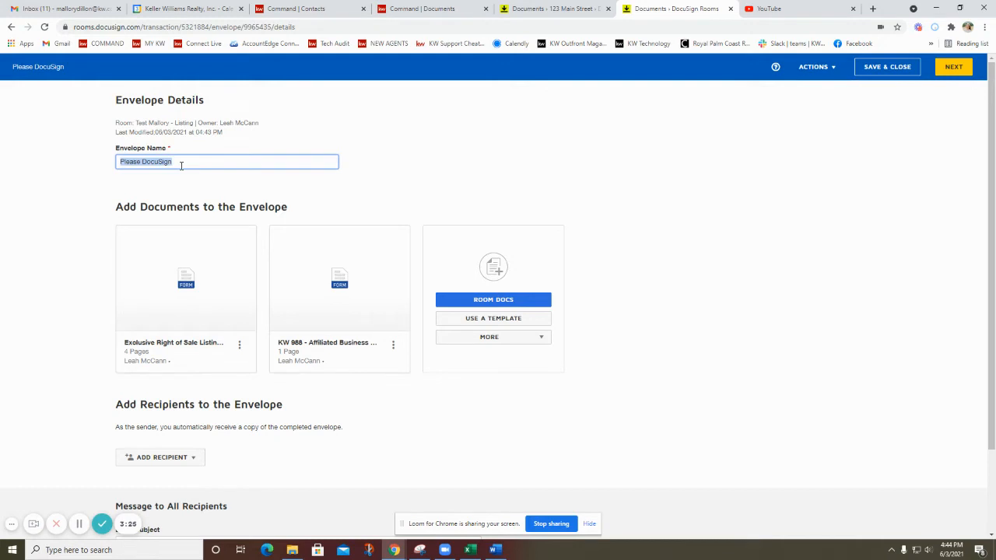
pyautogui.write('Listi')
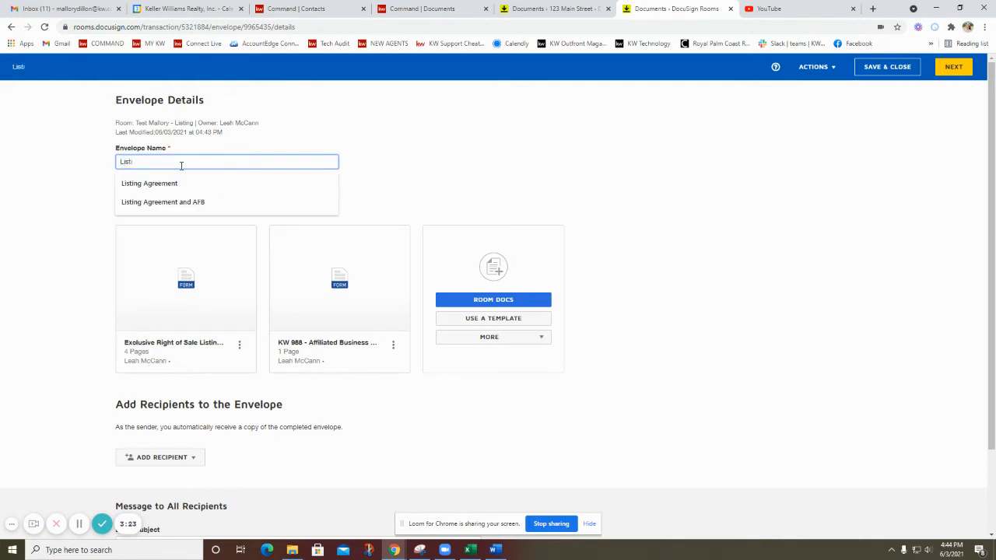
pyautogui.click(173, 203)
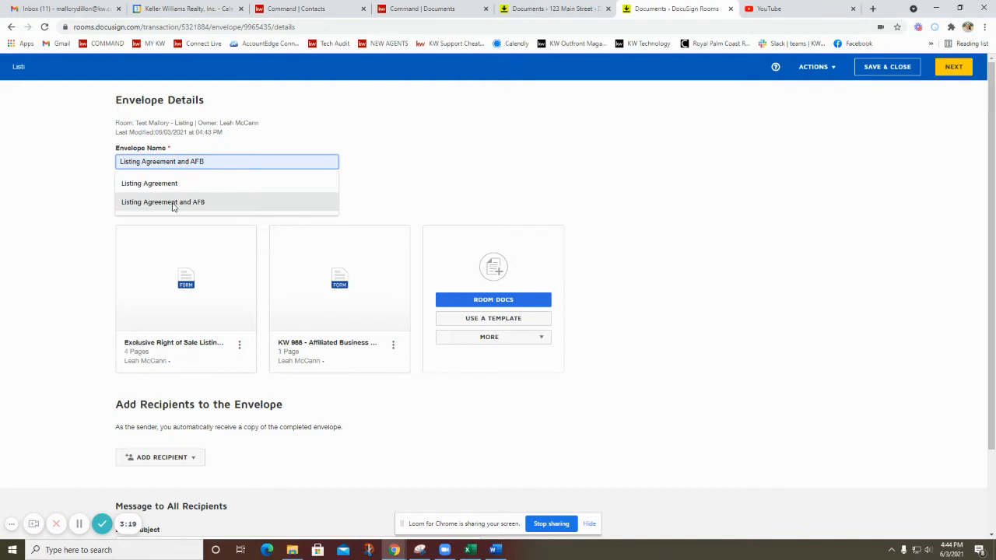
pyautogui.click(172, 203)
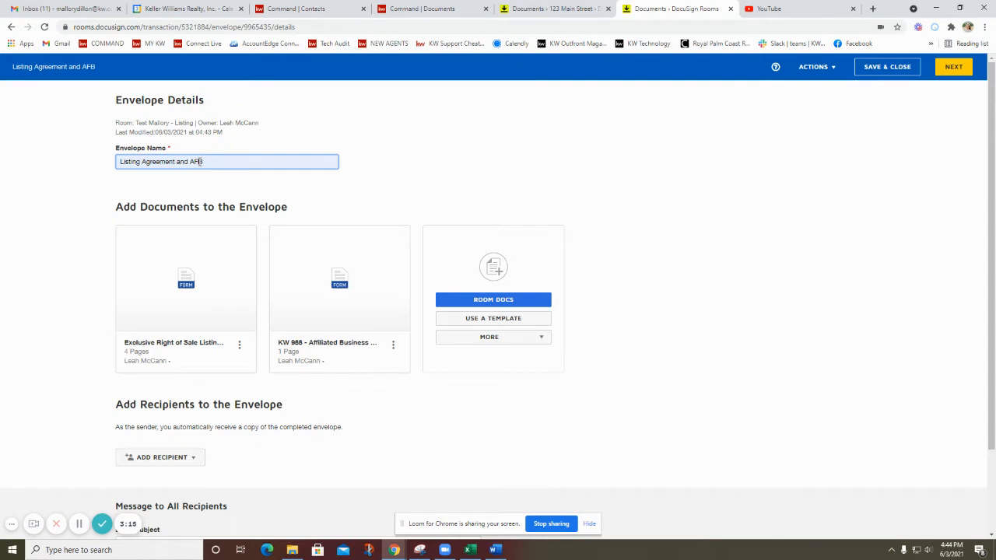
pyautogui.press('BackSpace')
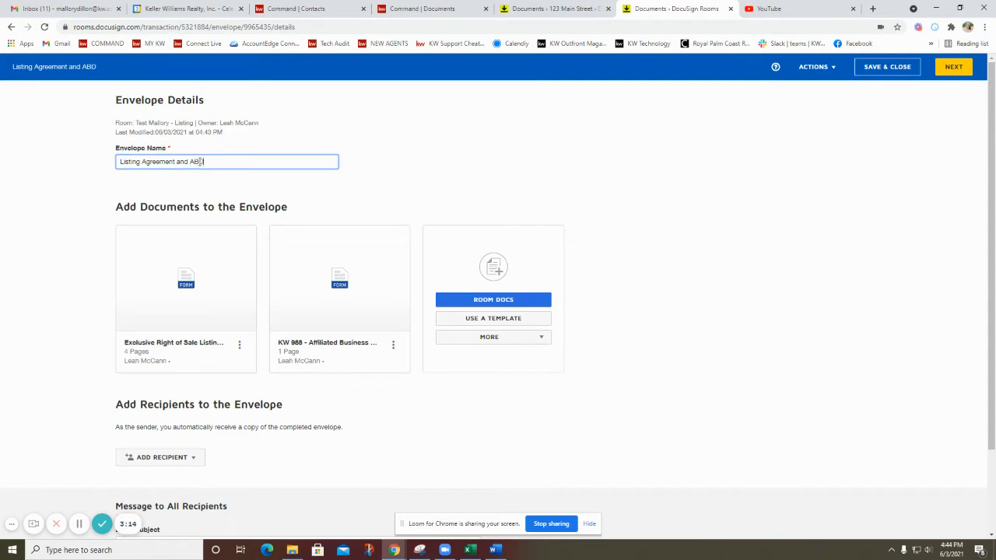
pyautogui.click(348, 156)
# Select the pre-tagged role Seller One as an envelope recipient and assign the test seller to it.
pyautogui.scroll(-1, 288, 279)
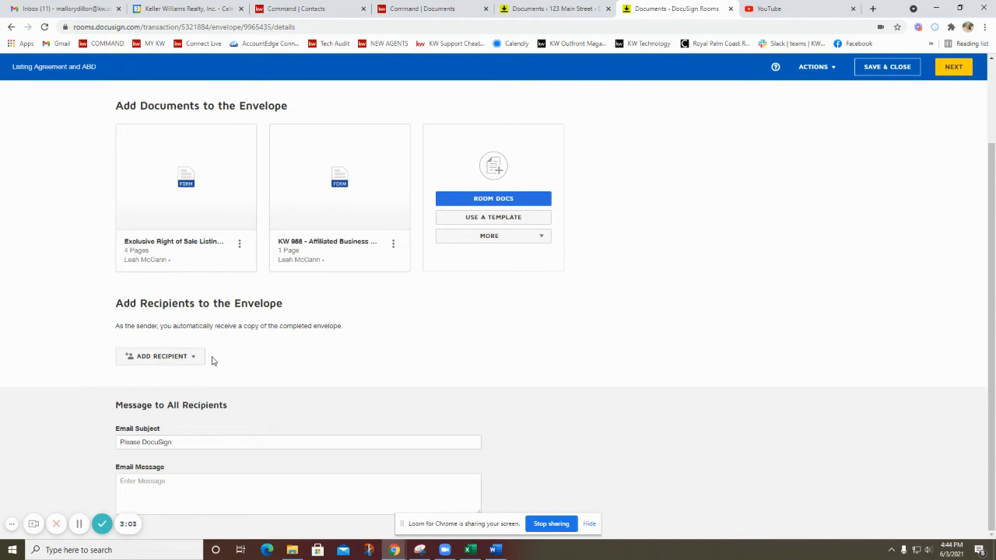
pyautogui.click(159, 358)
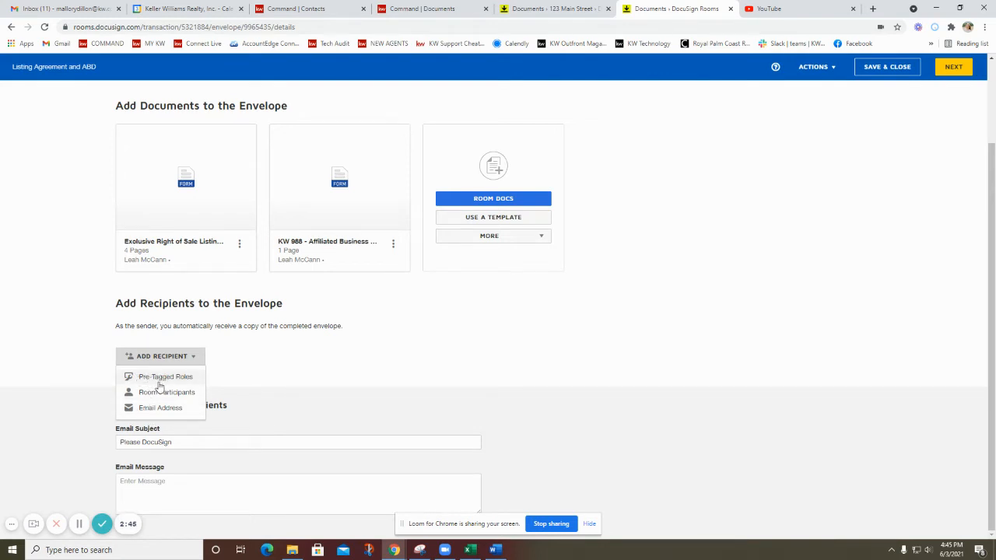
pyautogui.click(159, 380)
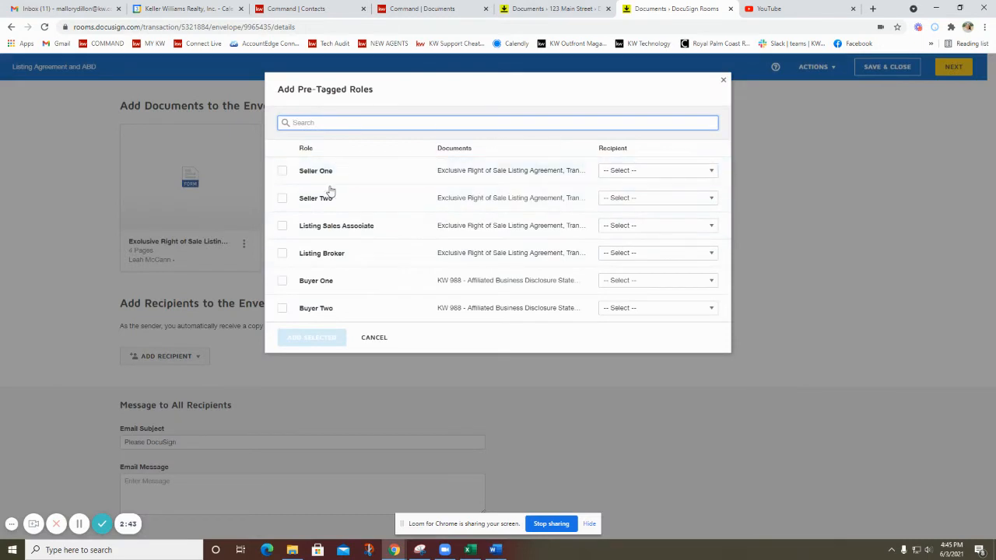
pyautogui.click(282, 172)
pyautogui.click(618, 170)
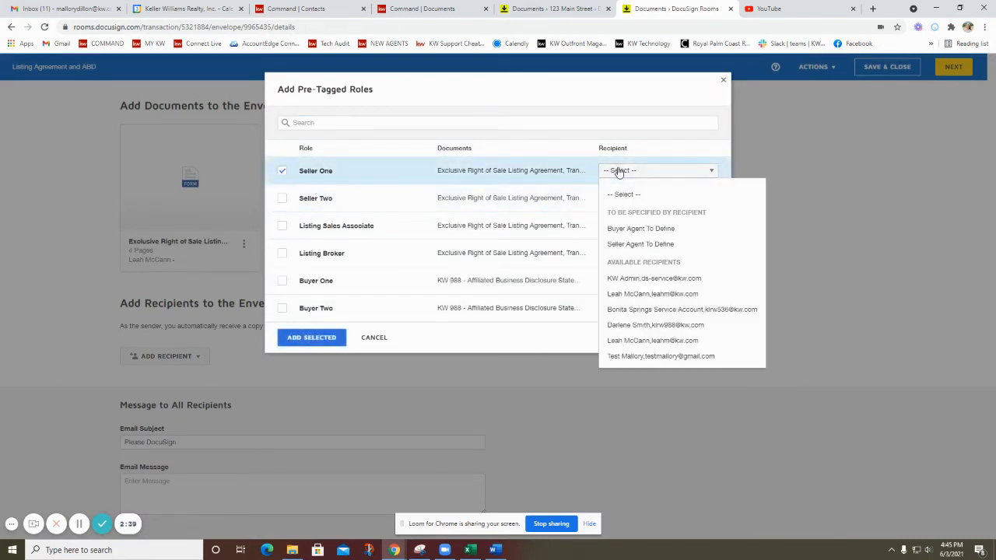
pyautogui.click(645, 357)
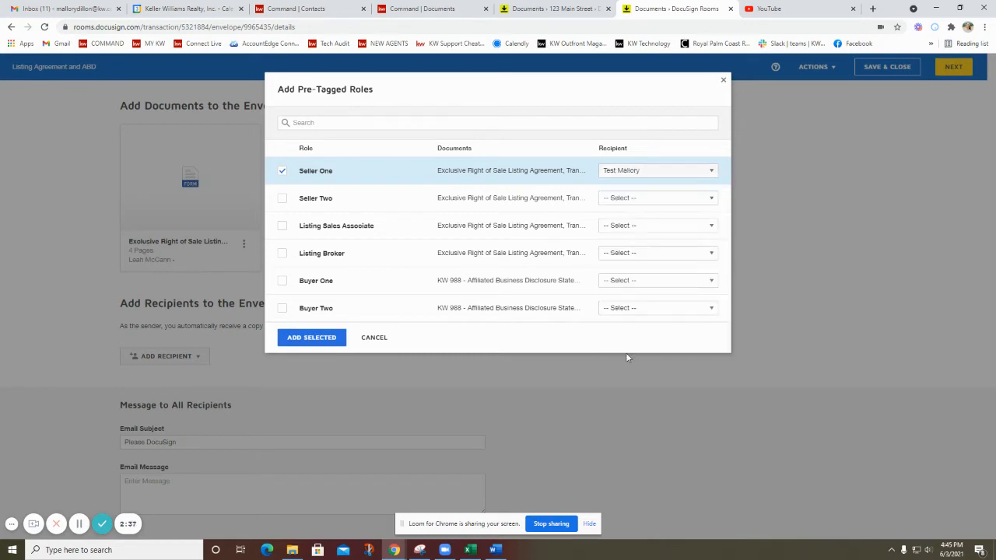
# Assign the listing agent to the Listing Sales Associate role and add both selected roles to the envelope.
pyautogui.click(281, 226)
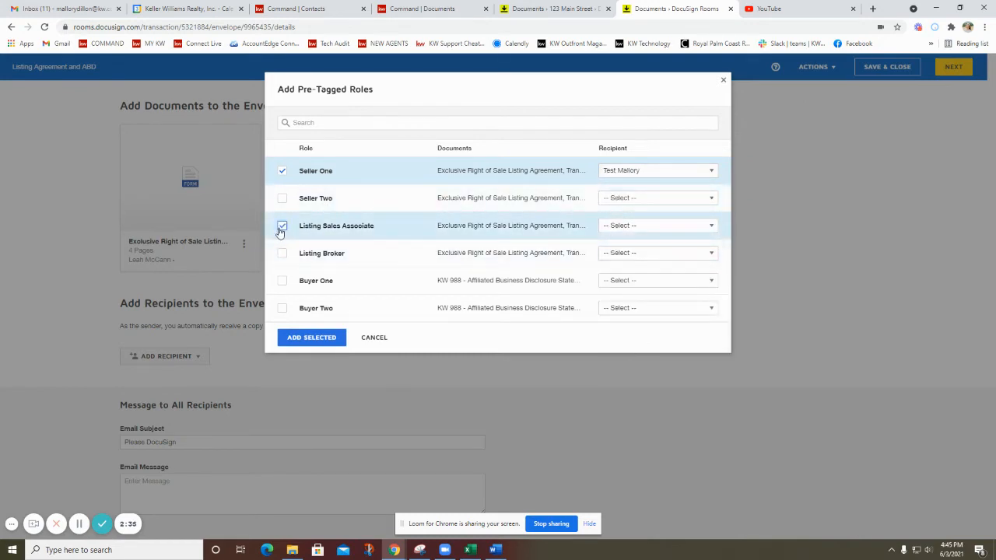
pyautogui.click(637, 226)
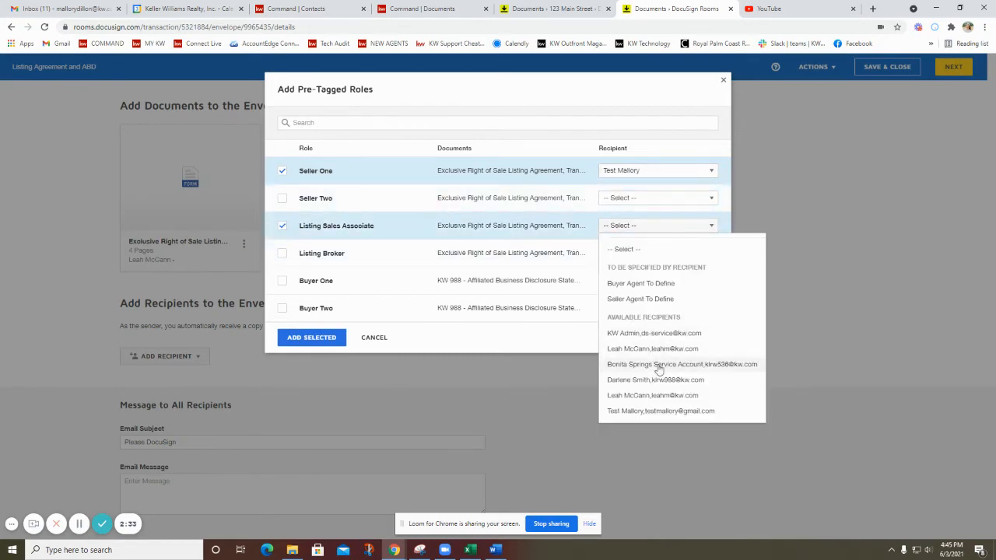
pyautogui.click(658, 395)
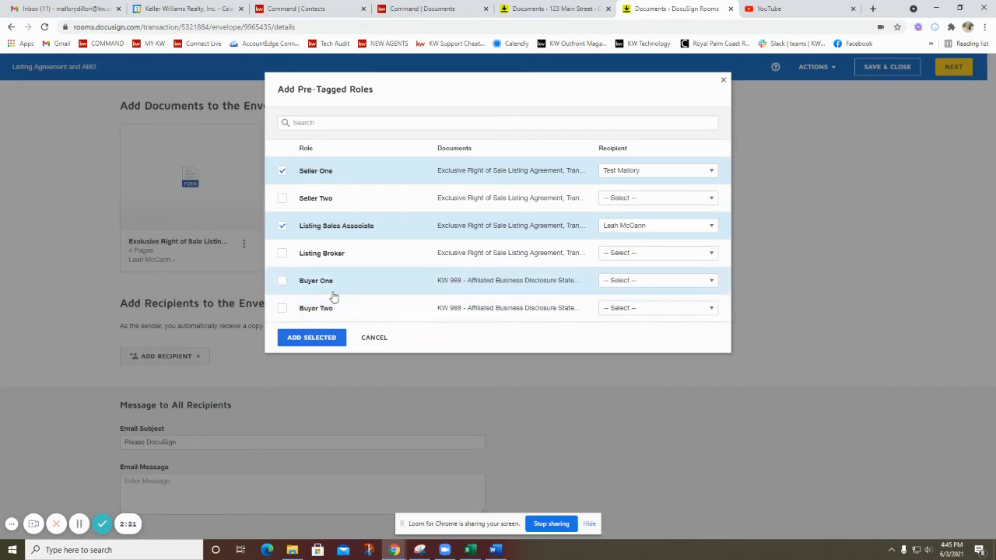
pyautogui.click(292, 336)
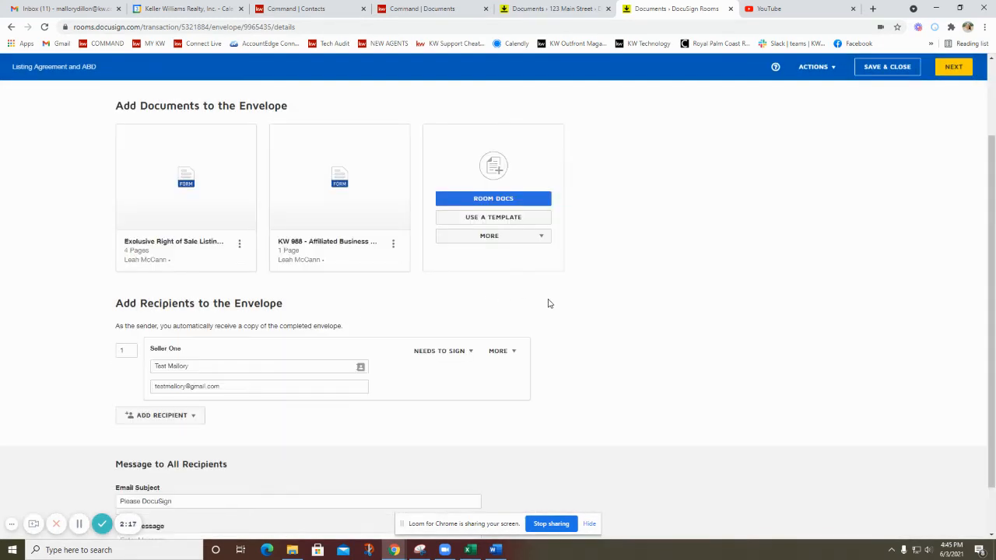
# Replace the Seller One recipient's e-mail with the correct e-mail address and continue to the envelope's field placement.
pyautogui.scroll(-2, 529, 314)
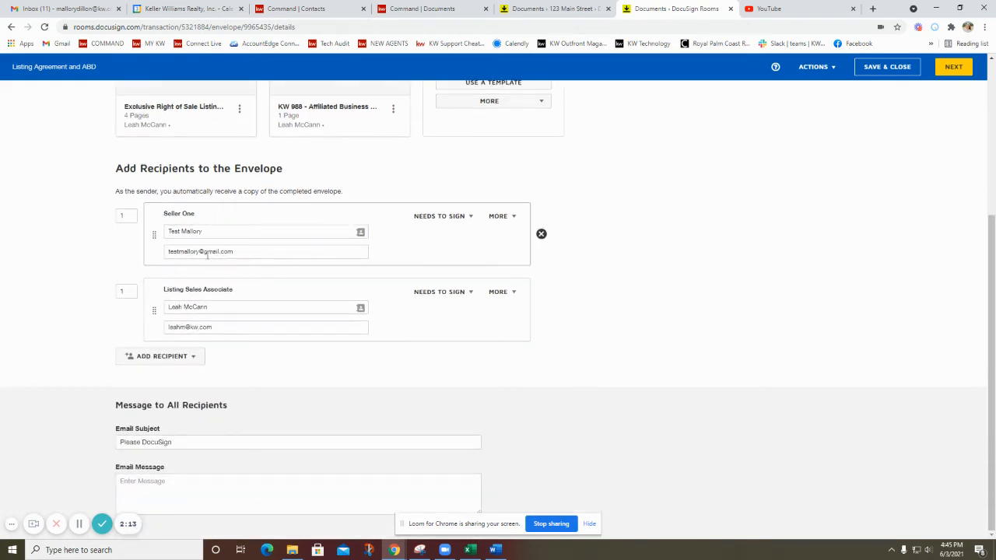
pyautogui.moveTo(233, 251); pyautogui.dragTo(134, 257)
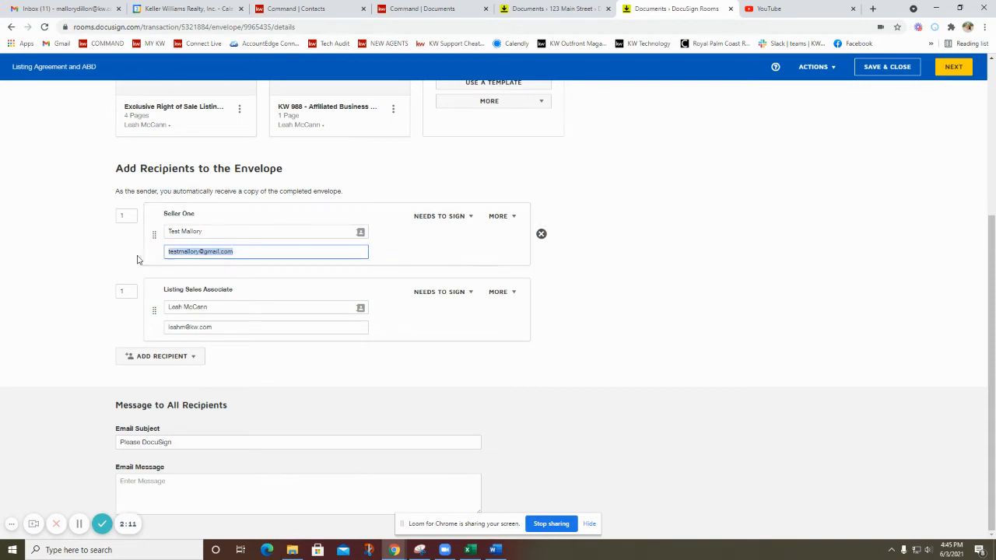
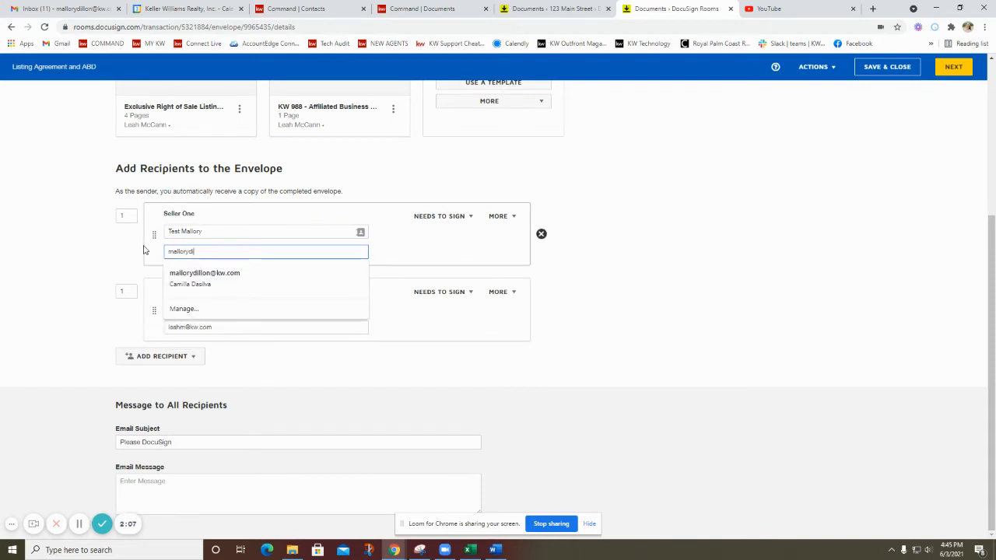
pyautogui.click(244, 233)
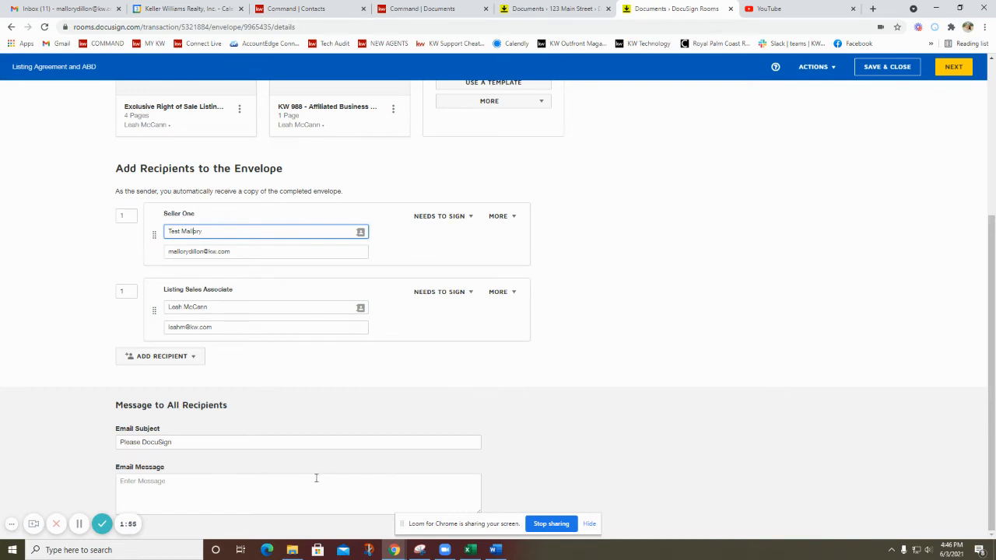
pyautogui.click(959, 67)
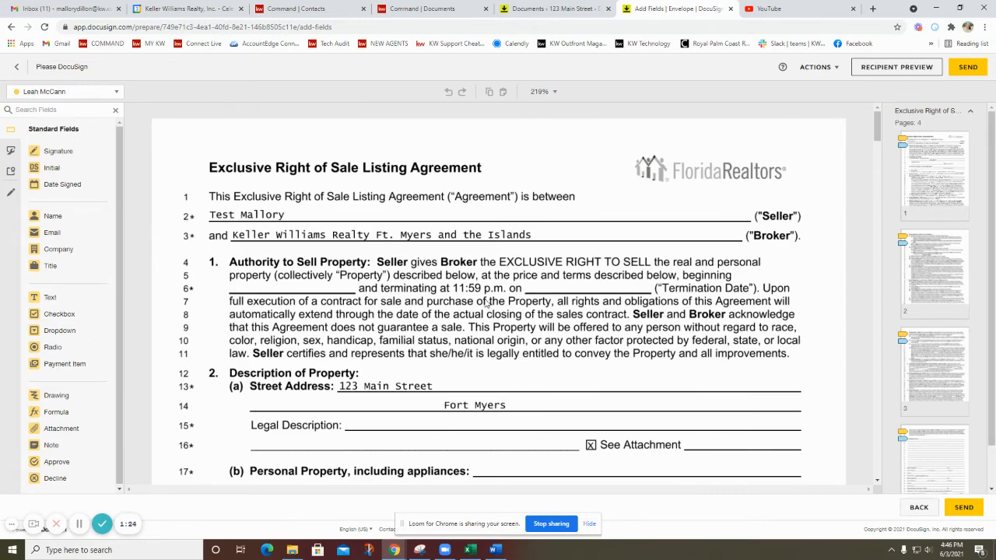
# Review the initial fields placed through the listing agreement's pages and send the envelope to the recipients.
pyautogui.scroll(-7, 472, 283)
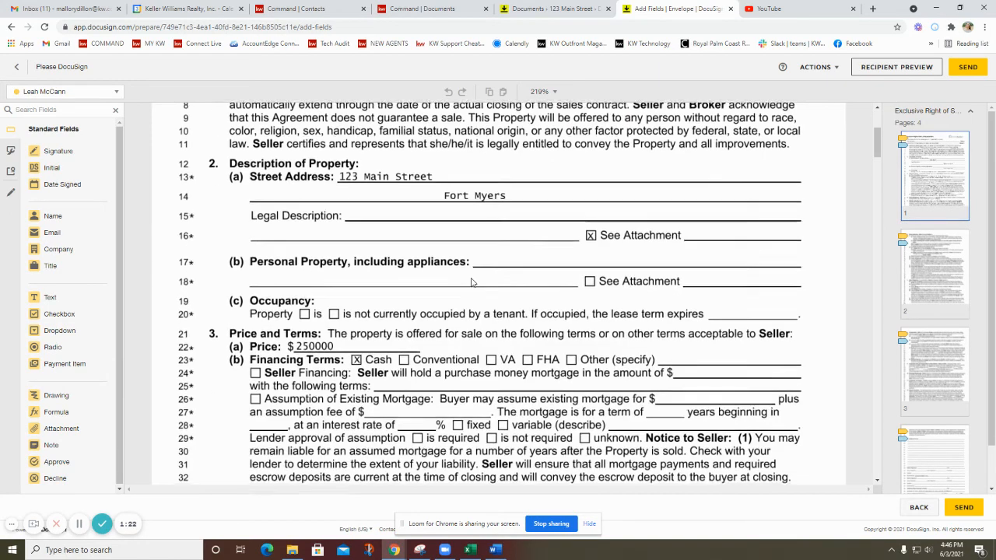
pyautogui.scroll(-2, 472, 283)
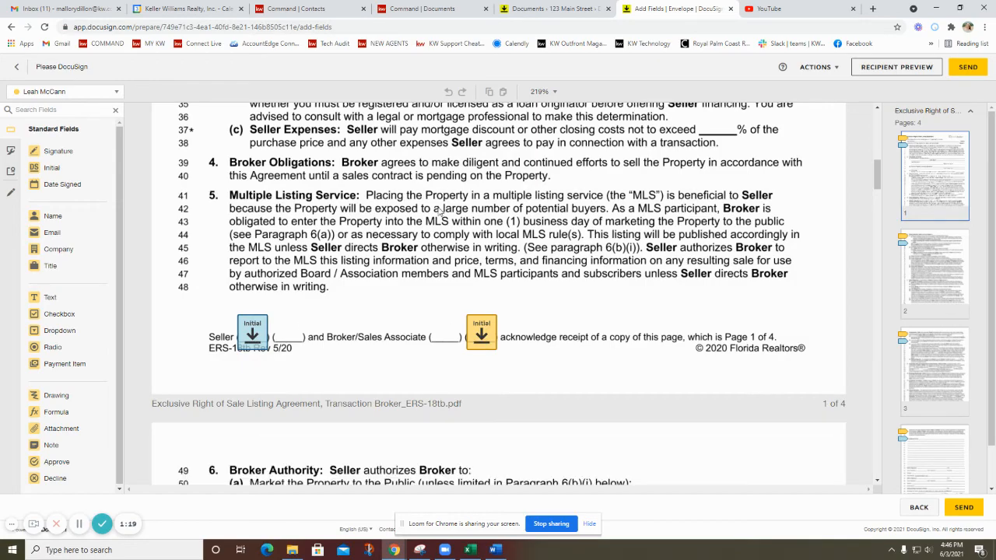
pyautogui.scroll(-3, 387, 383)
pyautogui.scroll(-4, 387, 378)
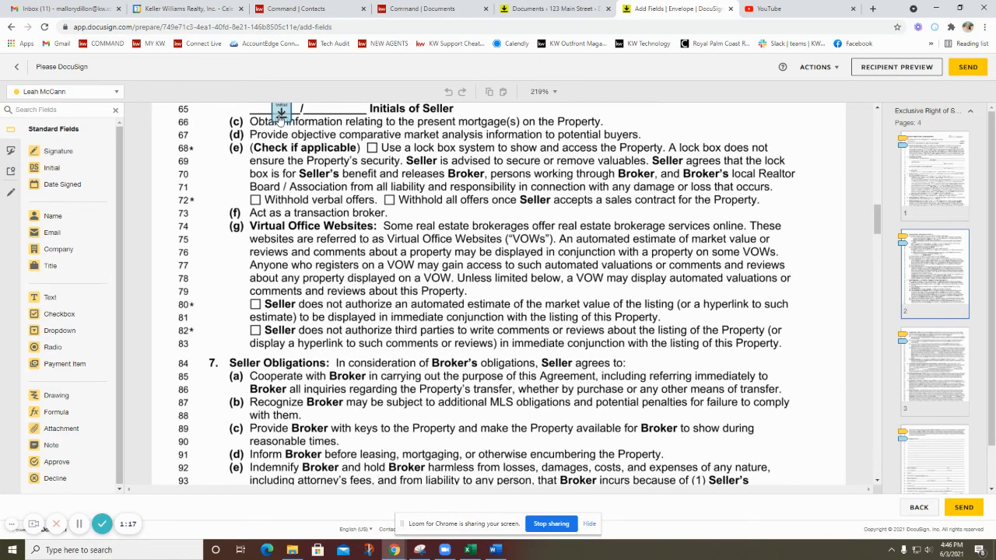
pyautogui.scroll(-6, 566, 193)
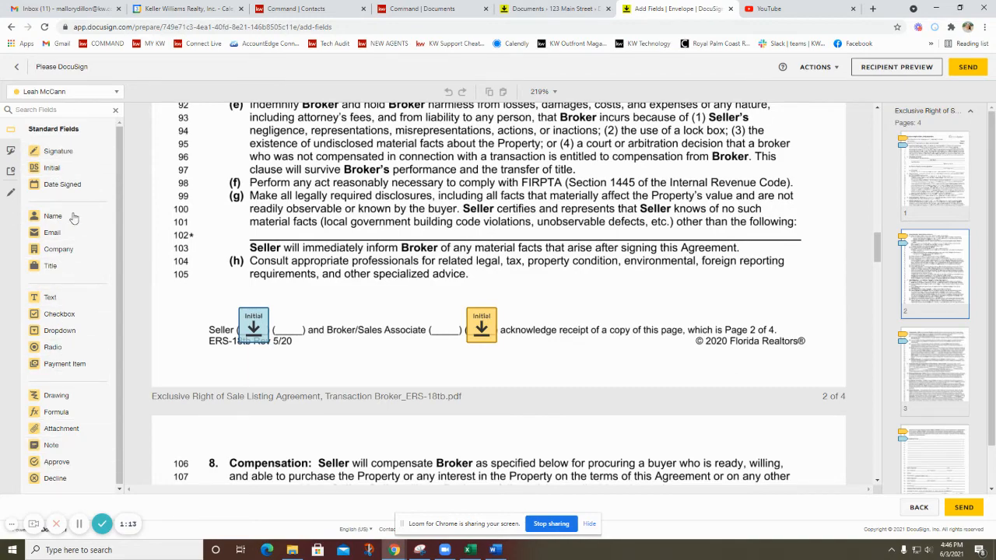
pyautogui.scroll(-3, 537, 348)
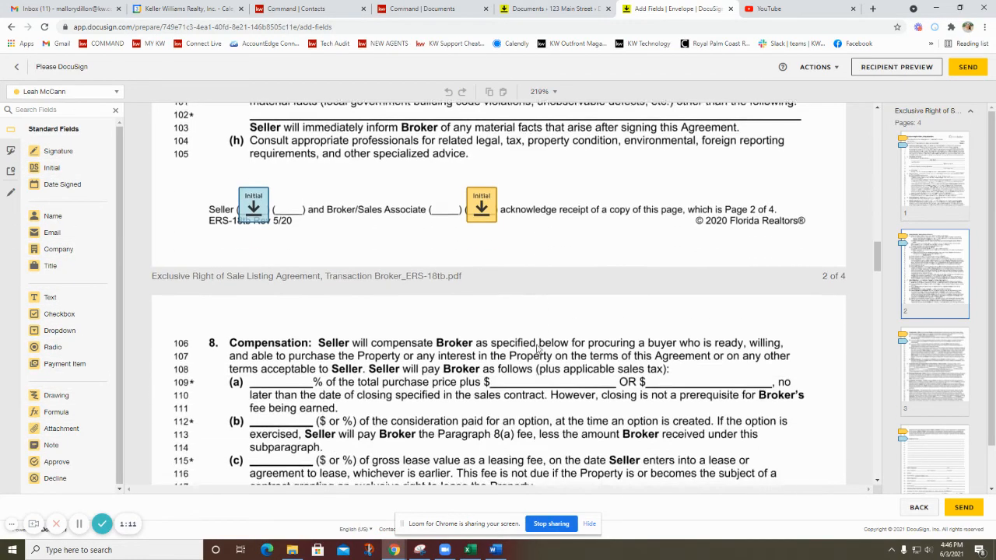
pyautogui.scroll(-12, 537, 349)
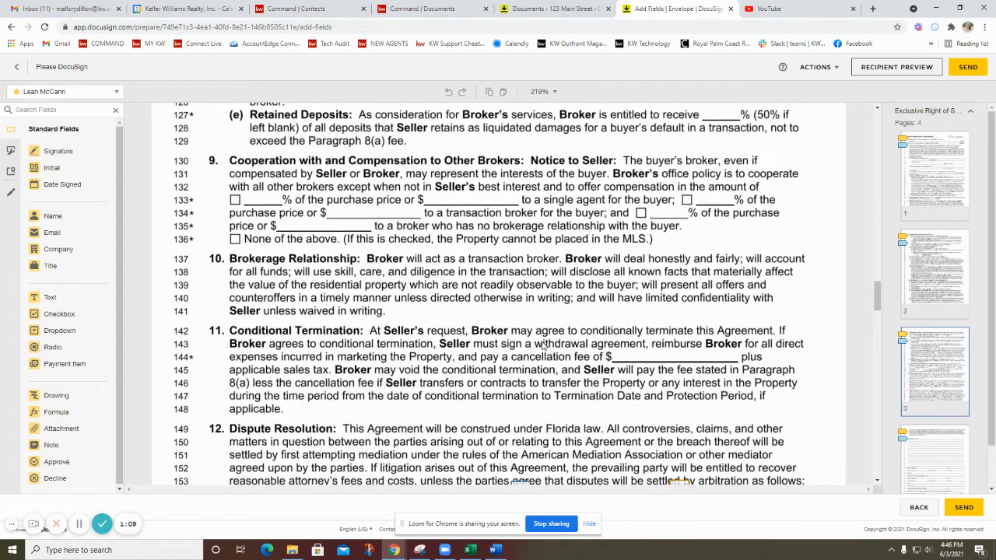
pyautogui.click(968, 67)
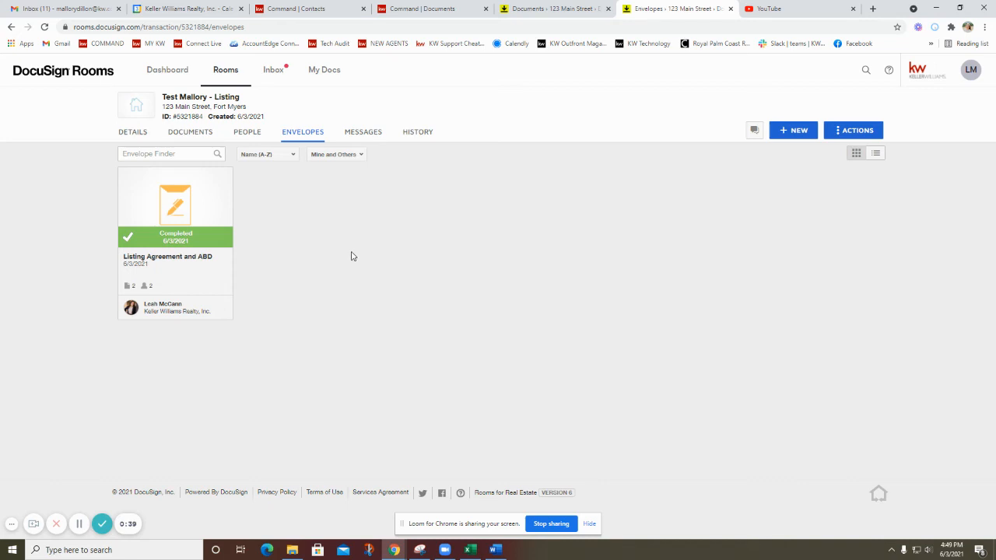
# Open the signed copy of the Exclusive Right of Sale Listing Agreement from the room's documents and inspect its initials.
pyautogui.click(189, 131)
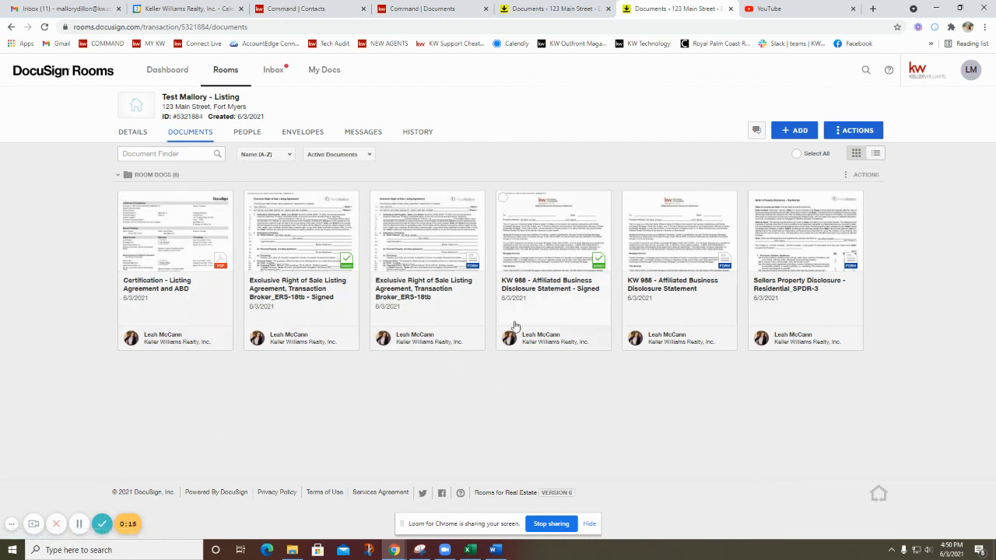
pyautogui.click(317, 249)
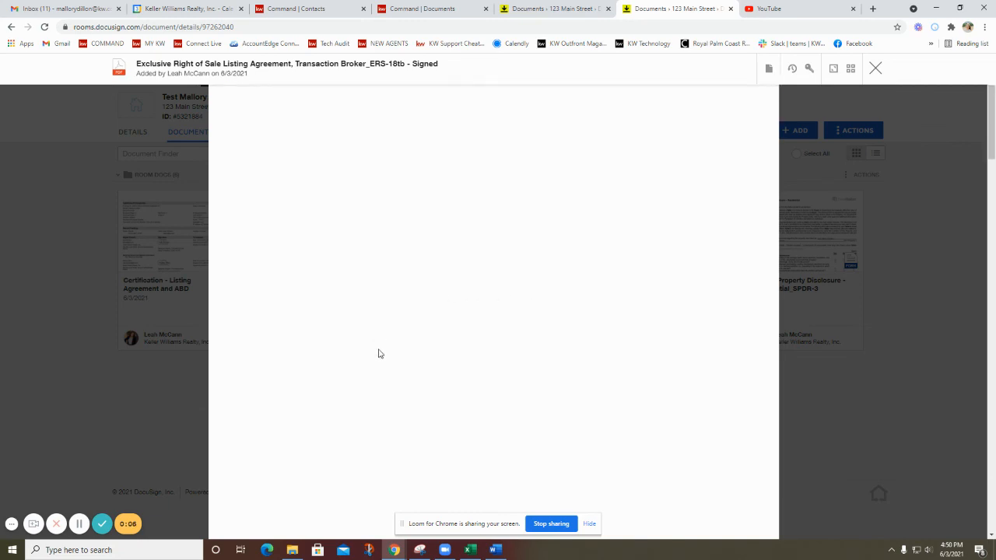
pyautogui.scroll(-2, 354, 517)
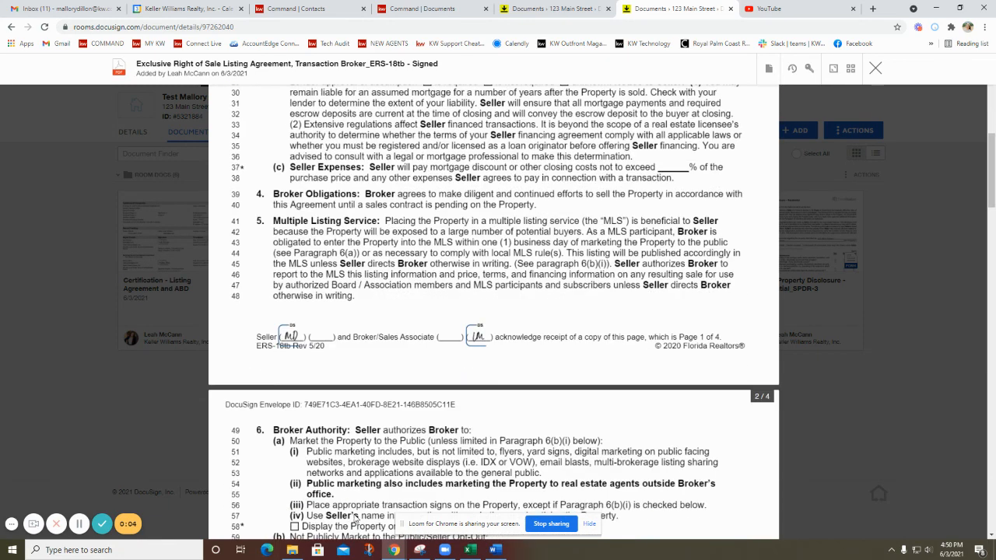